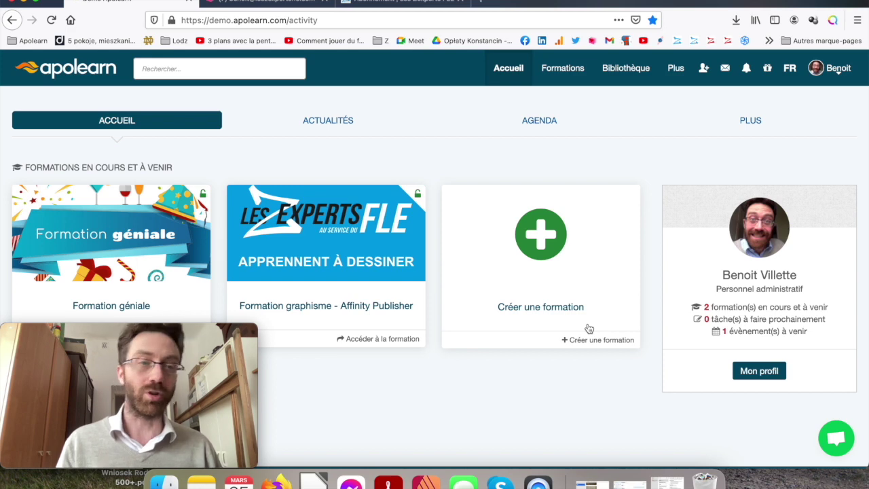
Open the resource library and show the user's own publisher resources
mouse_move(150, 238)
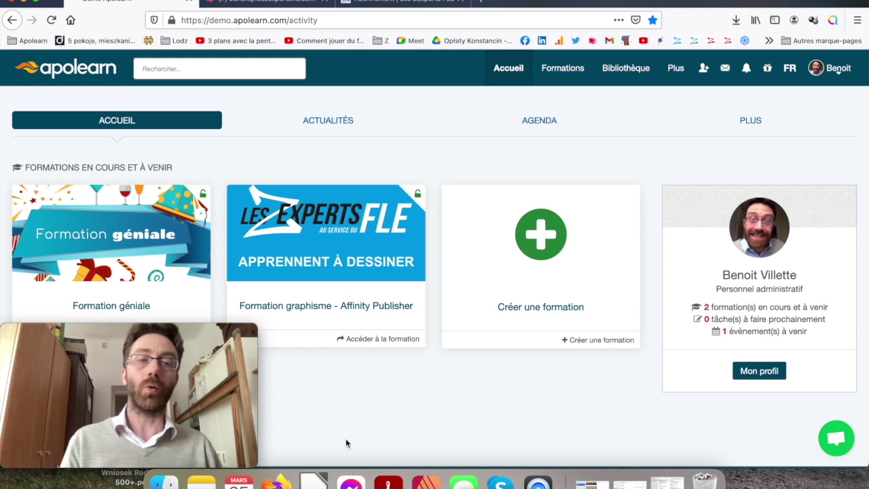
click(625, 69)
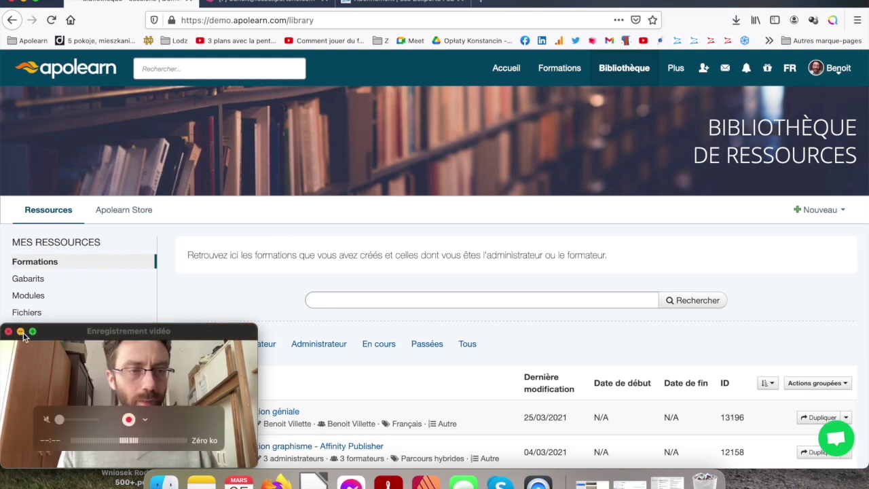
click(24, 332)
scroll(341, 374, down, 2)
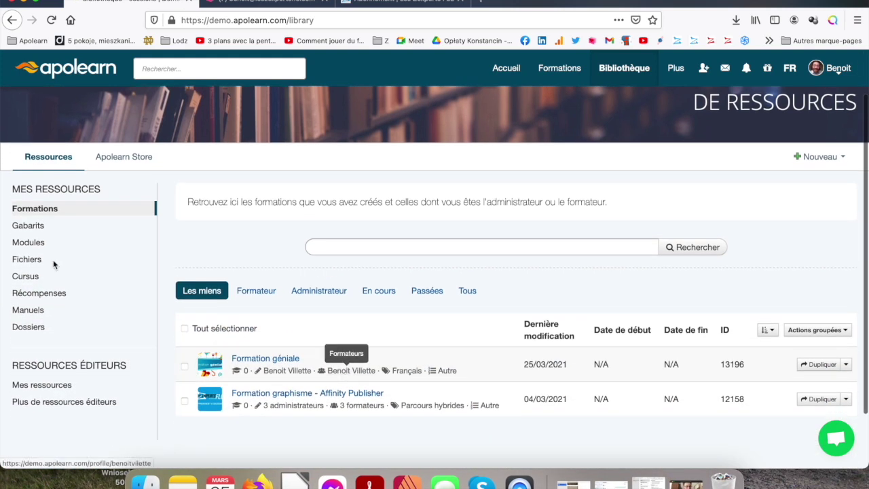
click(66, 386)
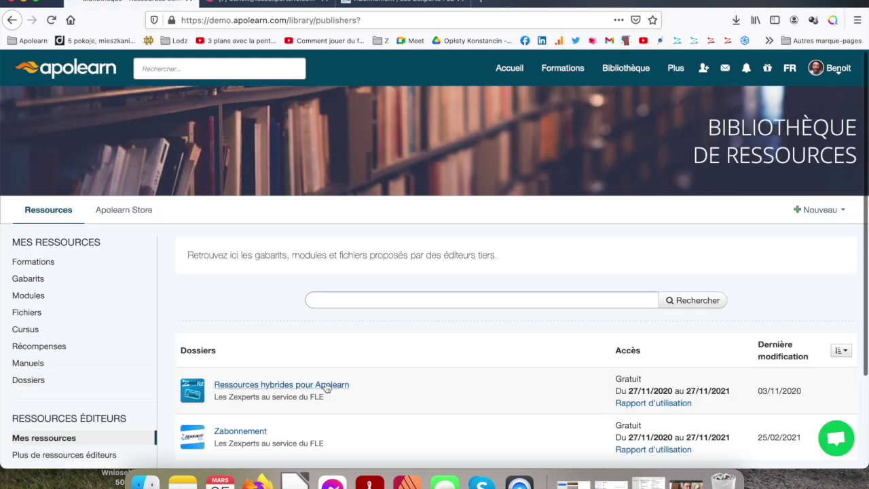
Open the "10 thématiques de conversation A2" folder inside the "Ressources hybrides pour Apolearn" publisher folder
scroll(325, 385, down, 3)
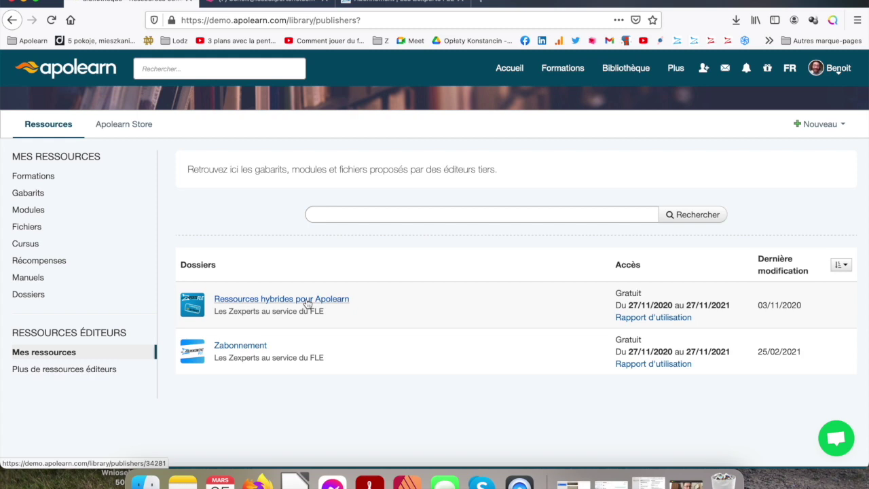
click(307, 303)
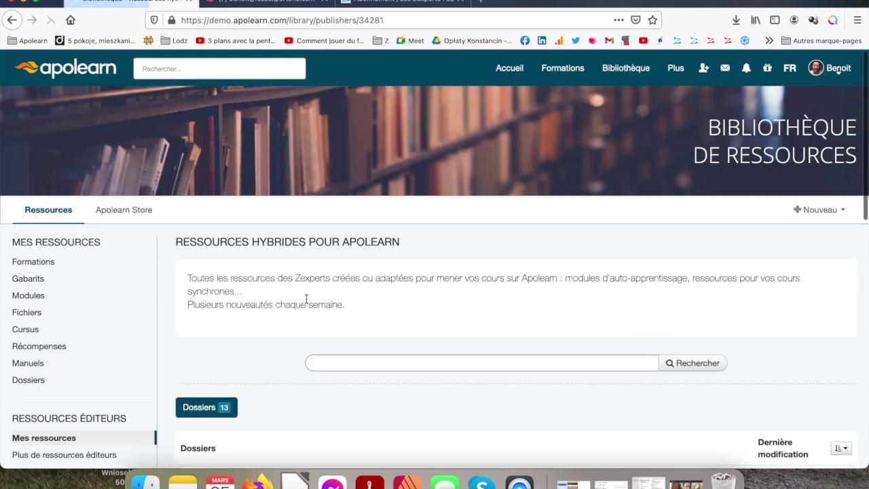
scroll(268, 361, down, 4)
scroll(269, 363, down, 12)
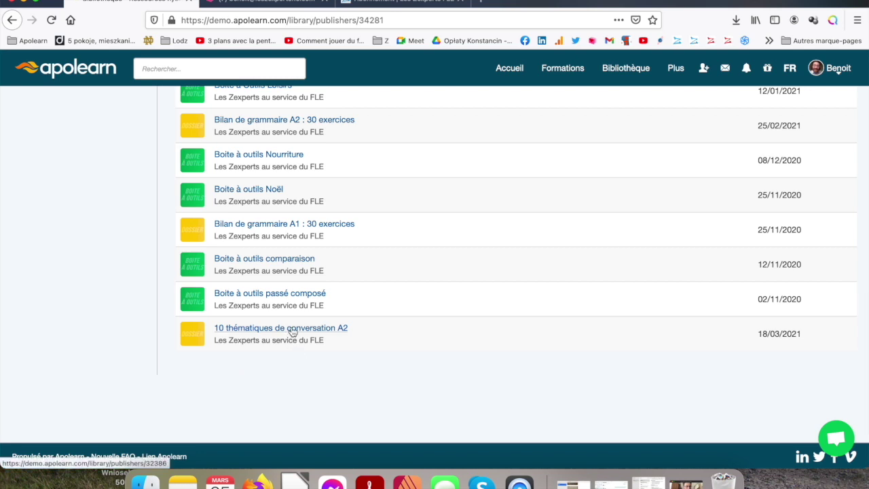
click(293, 331)
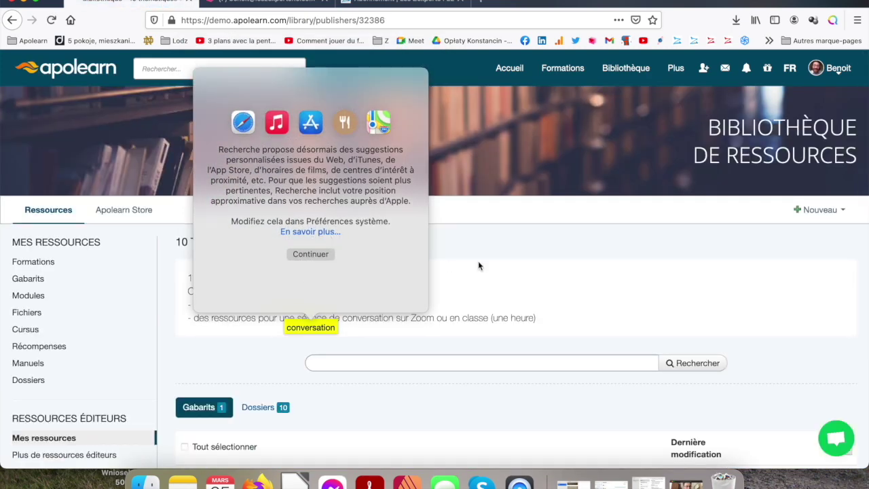
click(500, 255)
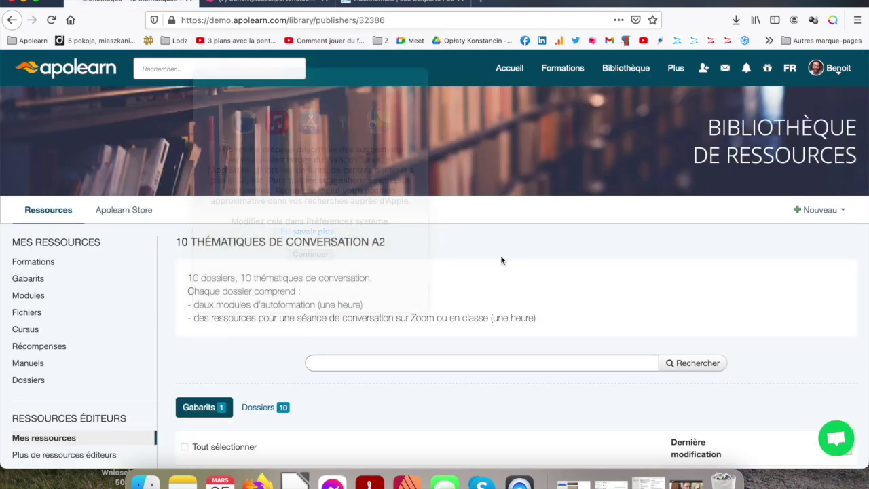
Add the "20 heures de conversation A2" template to the personal library
scroll(501, 255, down, 5)
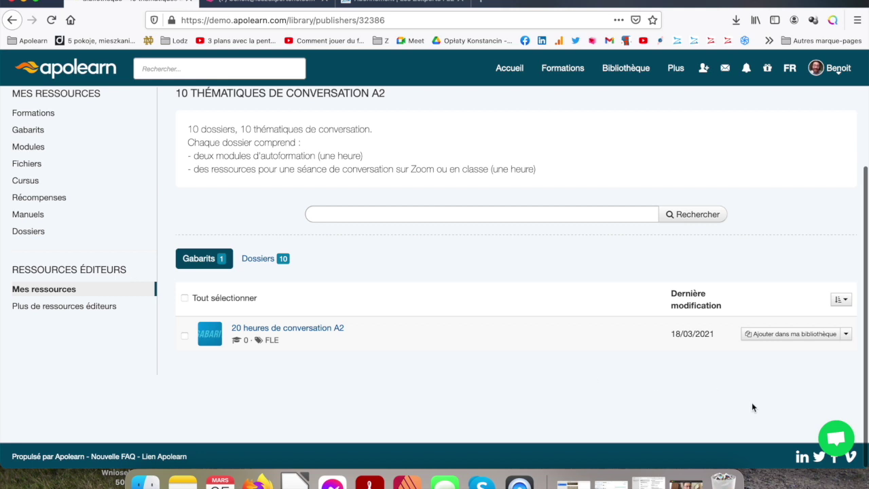
click(805, 335)
click(467, 233)
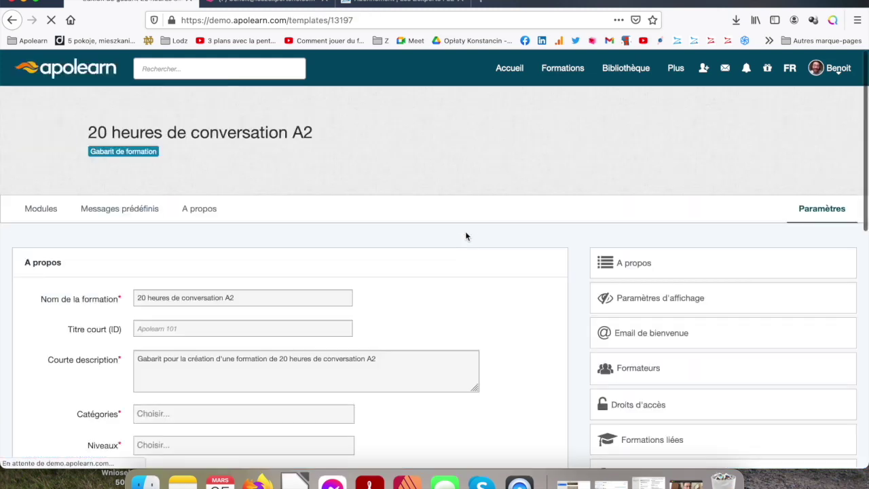
Set the template's category to Français and its level to Autre, and save the template
scroll(465, 235, down, 15)
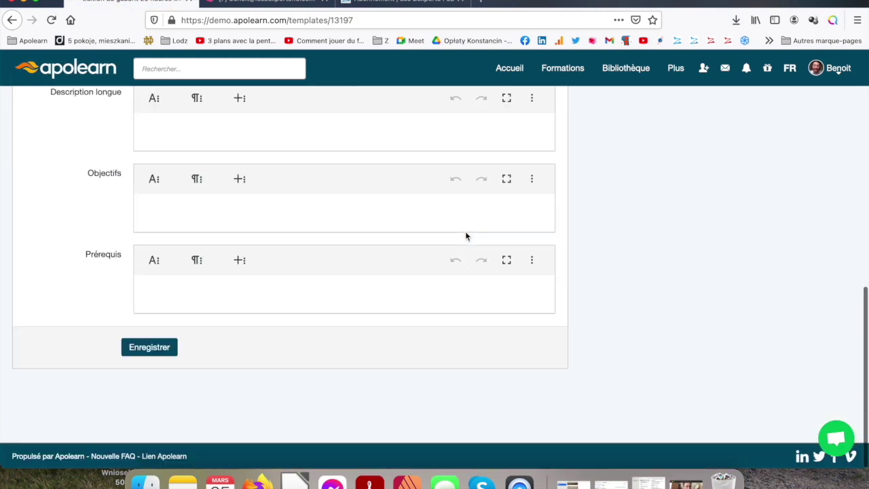
click(164, 349)
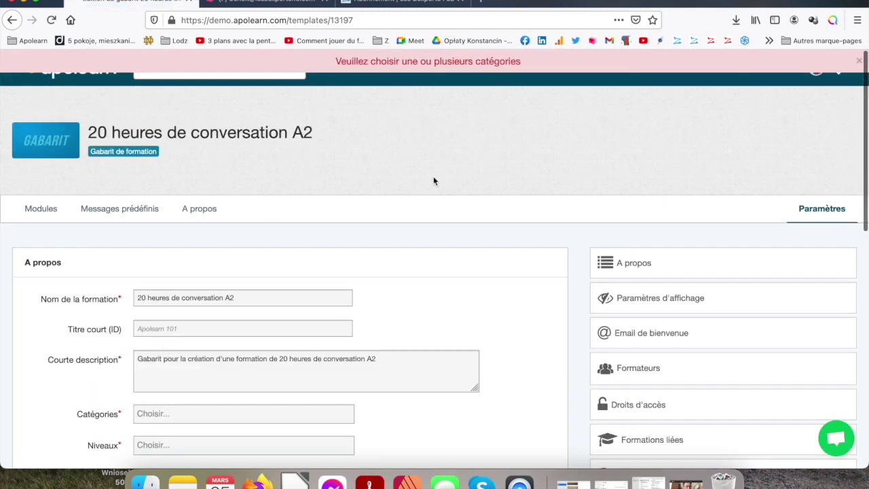
scroll(433, 176, down, 5)
click(206, 224)
click(171, 258)
click(163, 256)
click(147, 276)
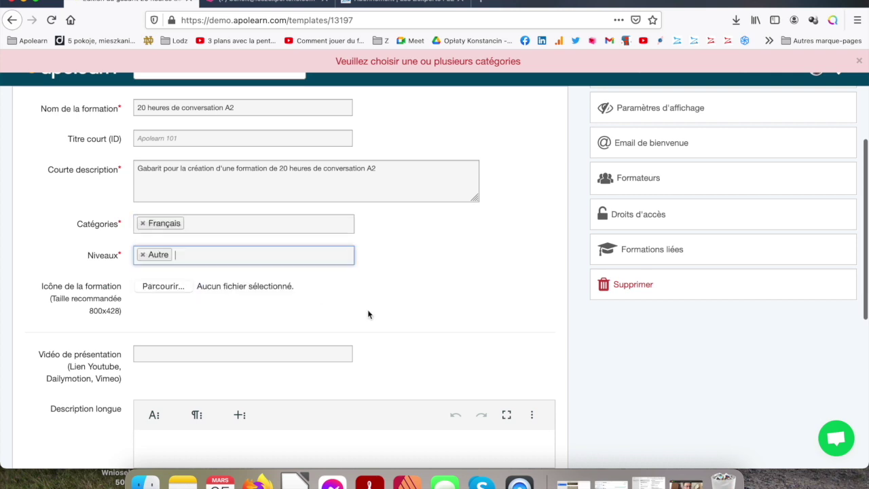
scroll(367, 309, down, 5)
click(154, 350)
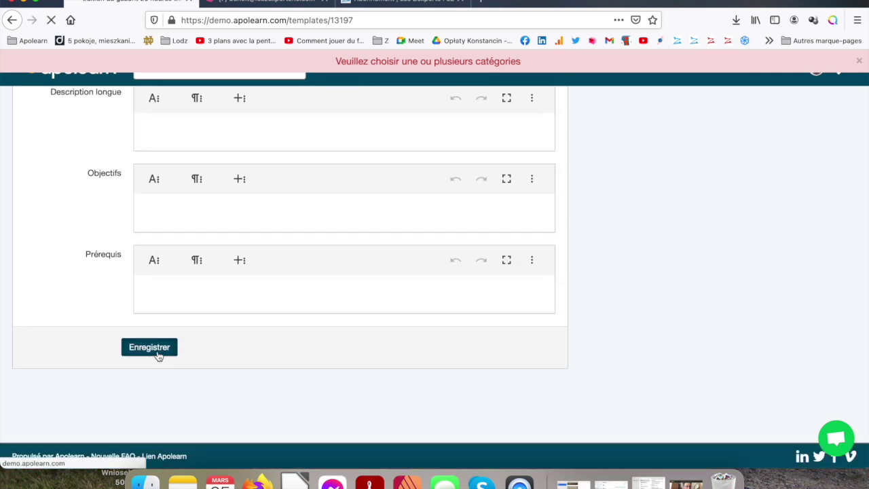
scroll(157, 351, down, 2)
scroll(157, 351, up, 2)
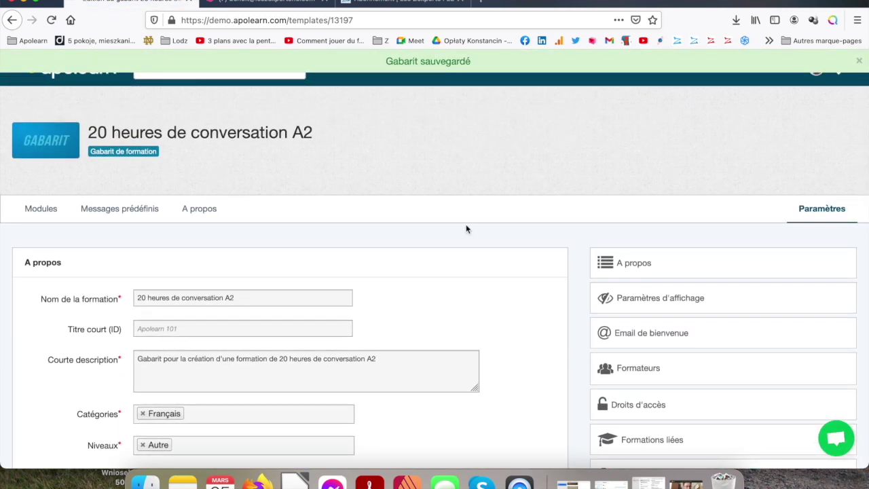
click(858, 63)
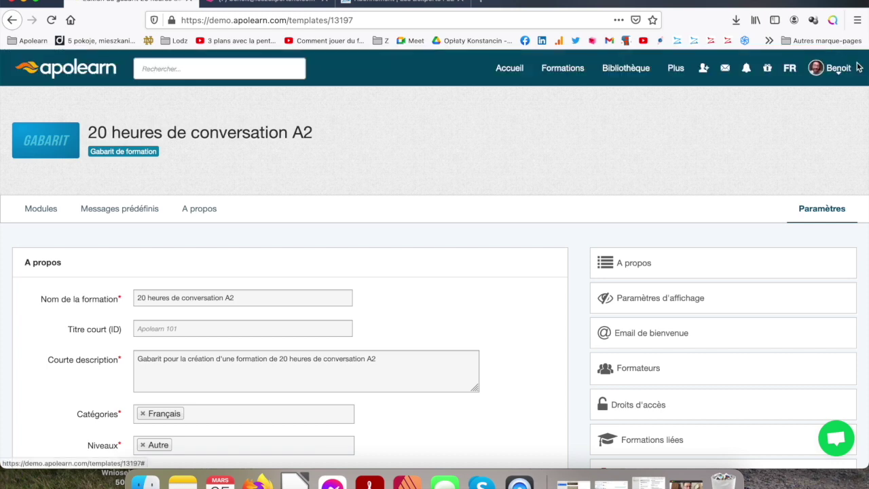
Open the "Formation géniale" training from the home page and bring up its module editing view
click(511, 72)
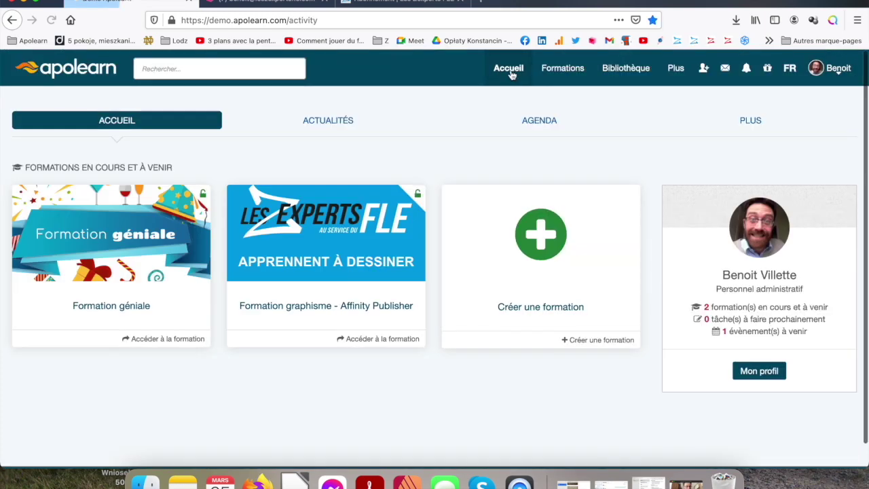
click(116, 231)
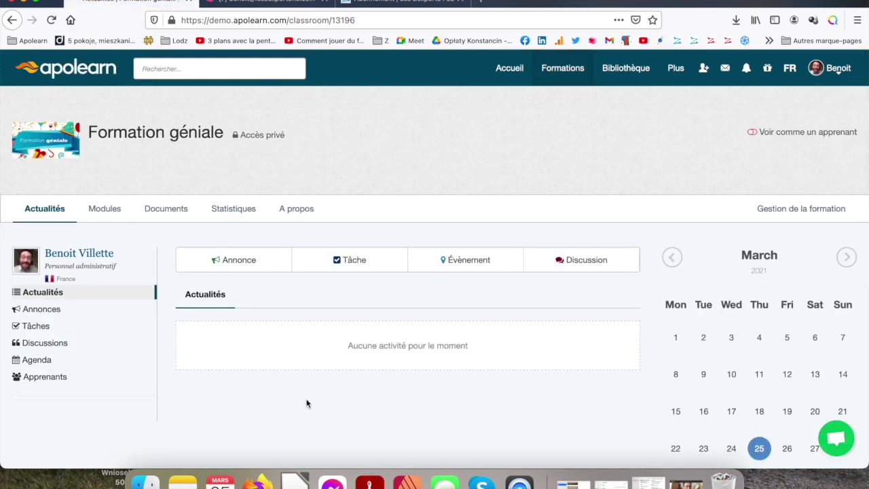
scroll(306, 403, down, 3)
click(102, 142)
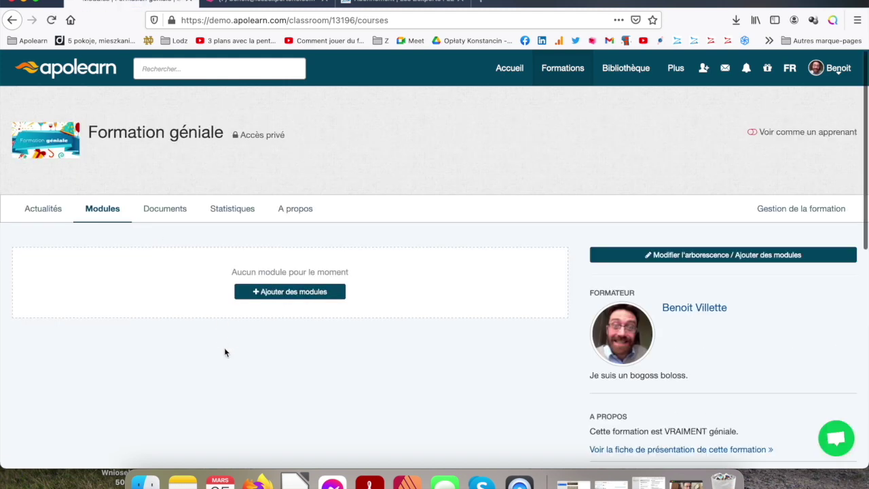
click(306, 295)
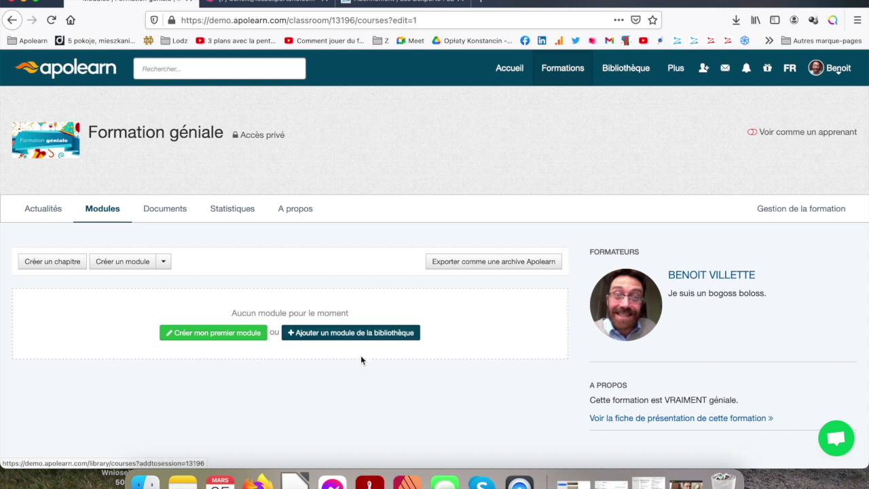
Import the modules of the "20 heures de conversation A2" template into the training
click(163, 265)
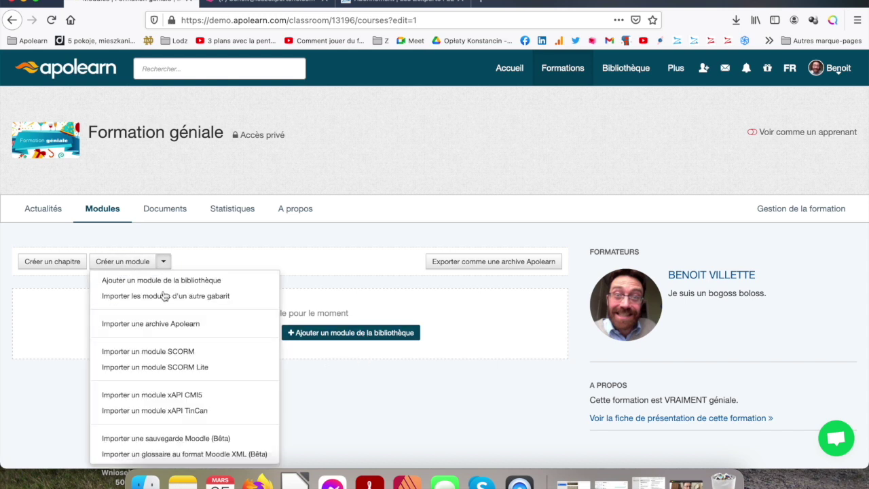
click(165, 296)
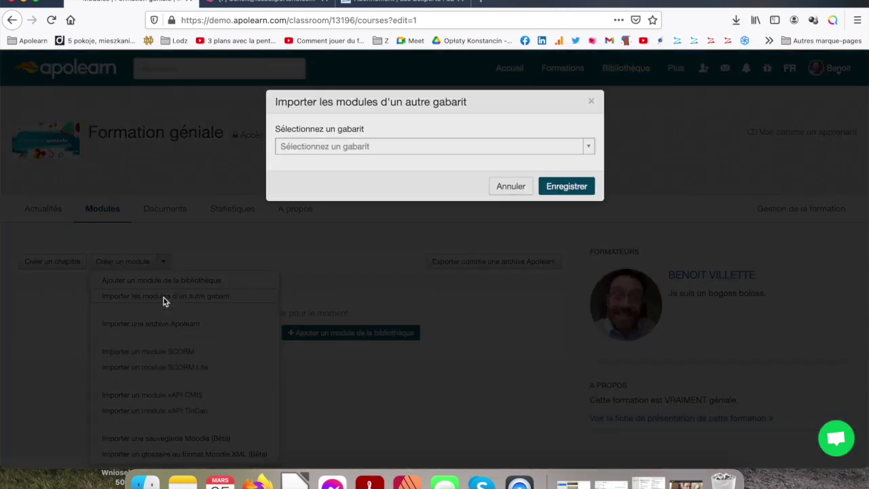
click(480, 151)
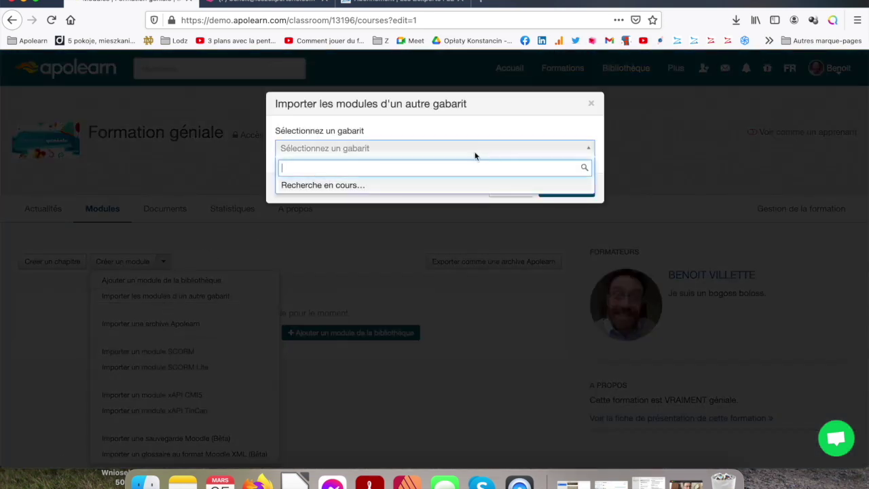
click(409, 187)
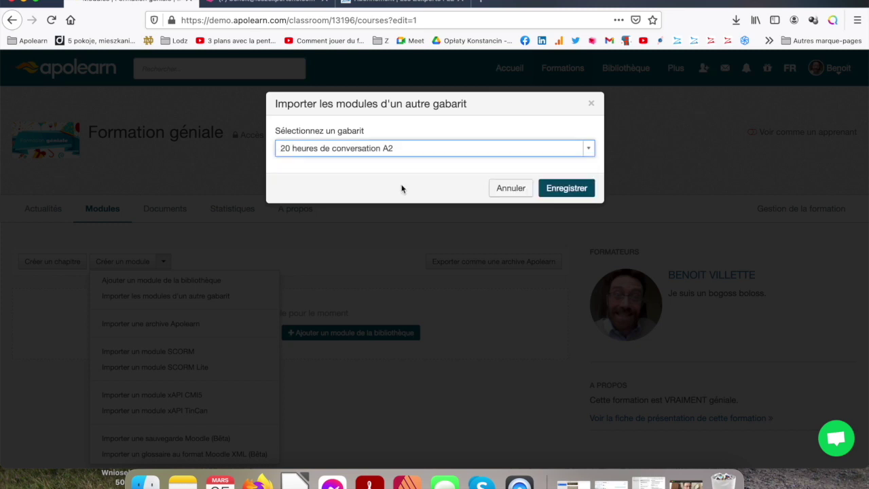
click(563, 191)
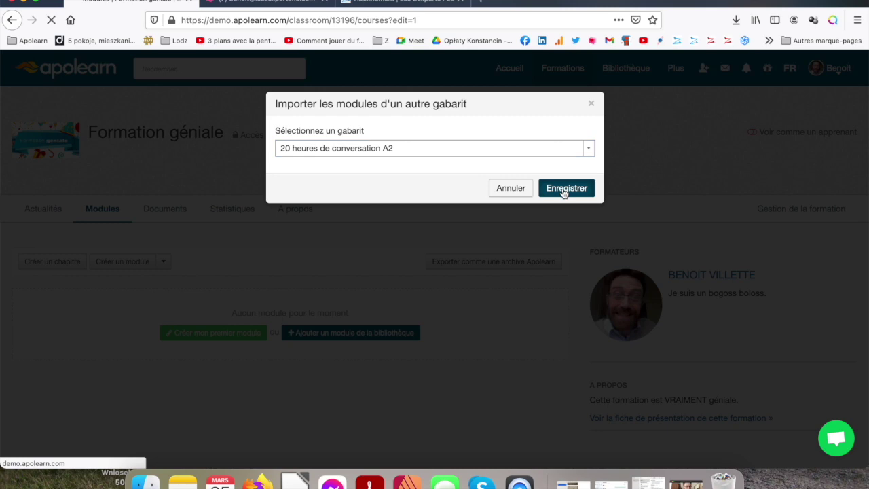
Review the imported chapters and modules in the editing list and in the learner view
scroll(372, 290, down, 5)
scroll(373, 290, down, 15)
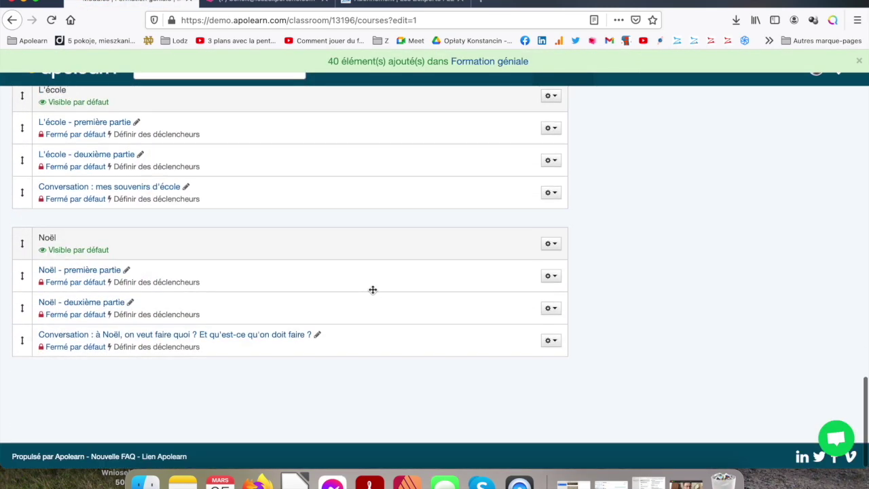
scroll(372, 290, up, 20)
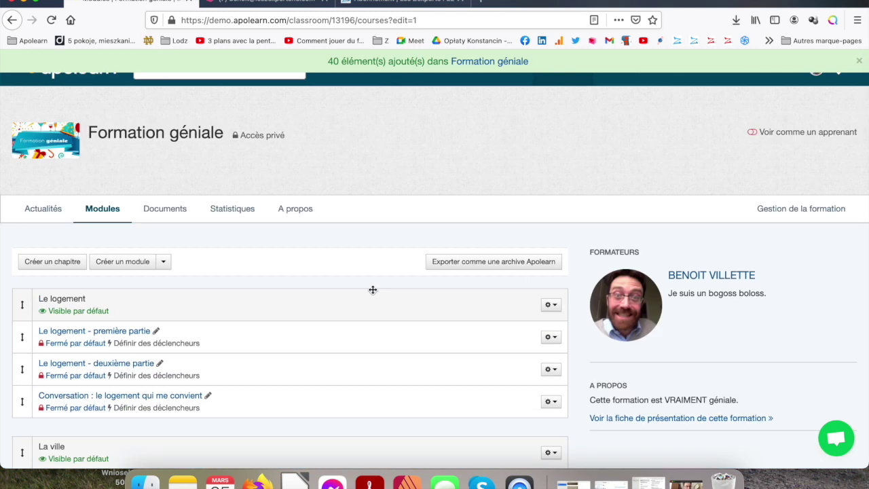
click(813, 134)
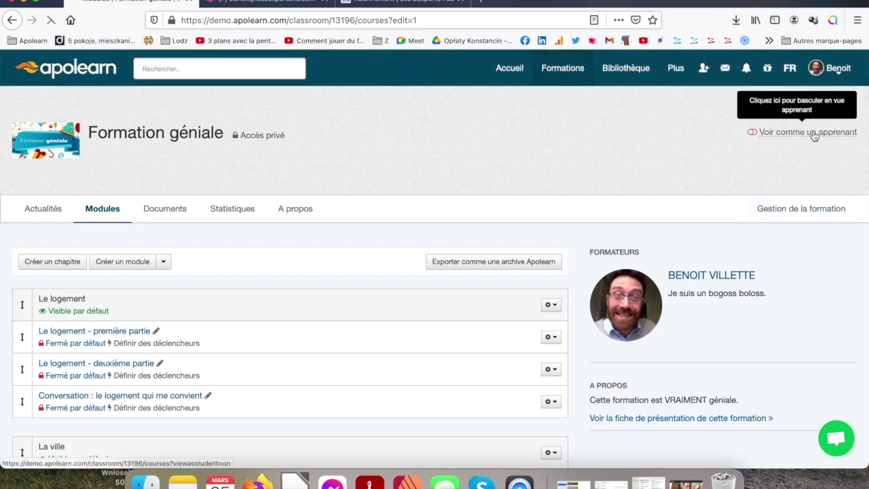
scroll(374, 343, down, 2)
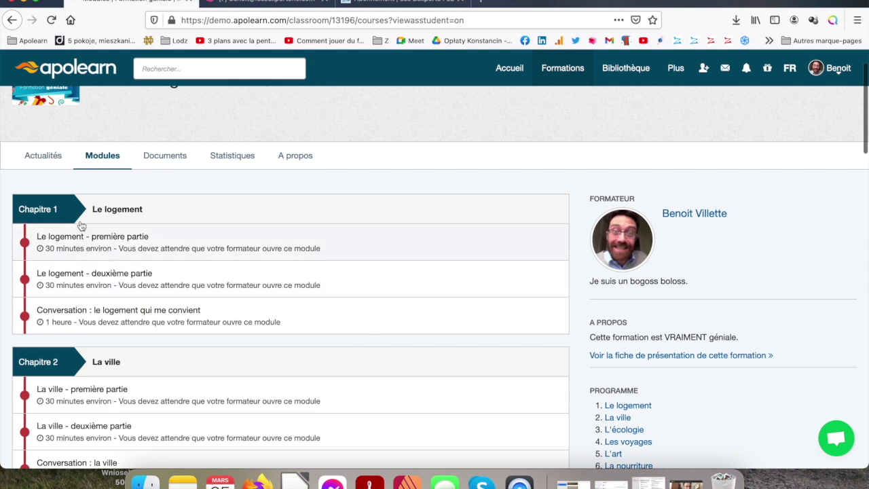
scroll(107, 369, down, 3)
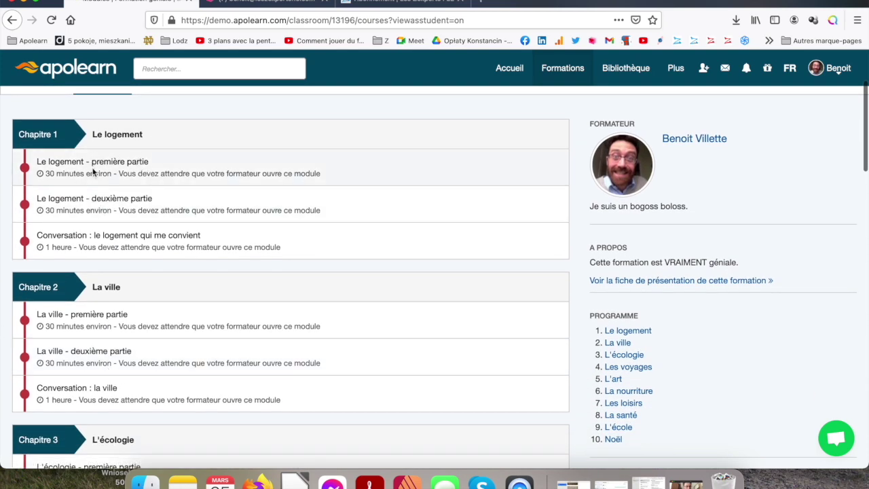
scroll(345, 280, up, 3)
scroll(346, 284, up, 1)
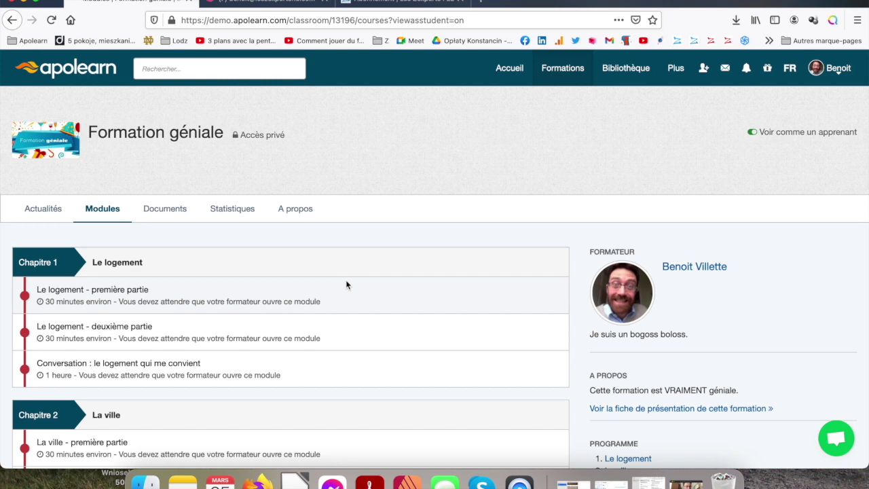
Switch the learner view off from the training's news page and open the training's management page
click(35, 215)
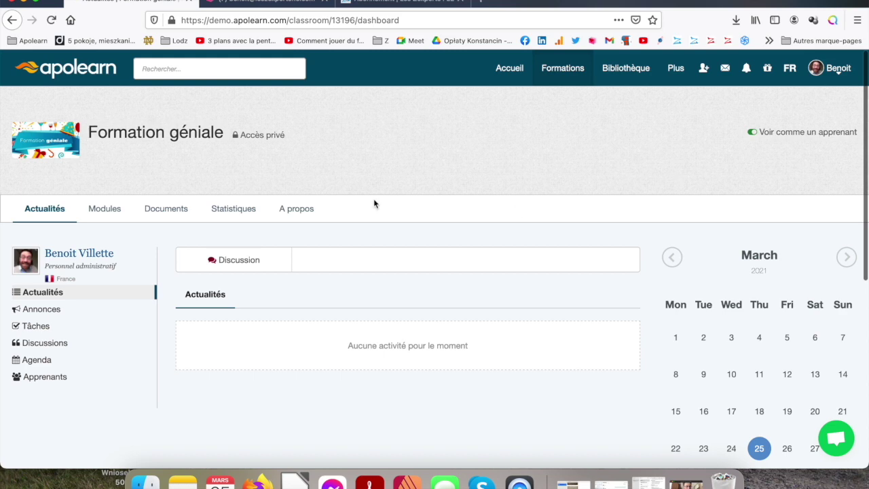
click(750, 134)
scroll(647, 169, down, 1)
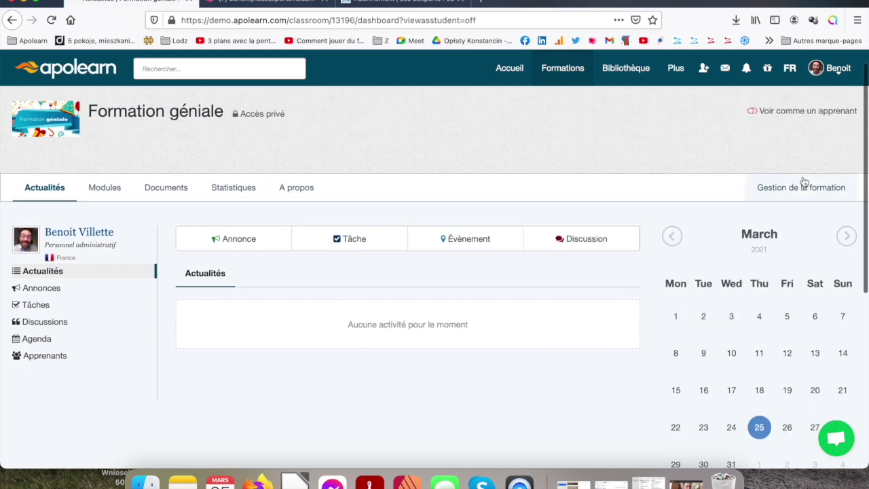
click(808, 189)
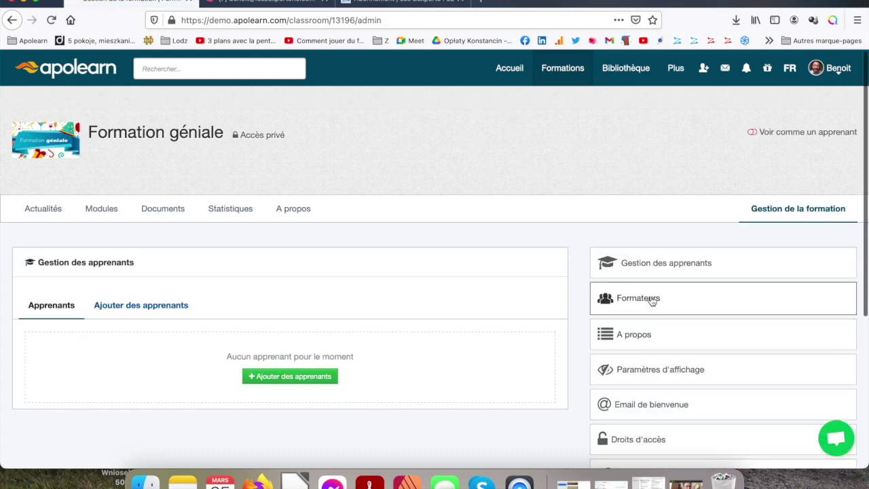
Look over the training's management options, then review its chapters and modules on the modules page
scroll(650, 297, down, 5)
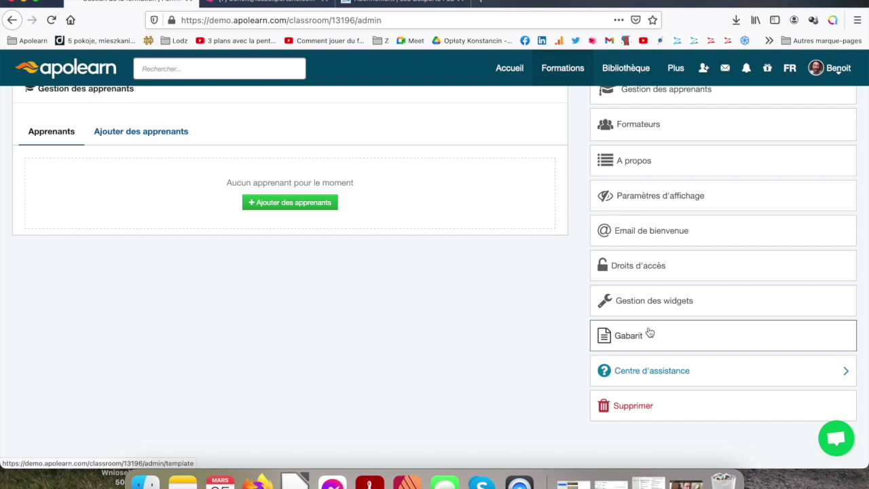
scroll(454, 311, up, 3)
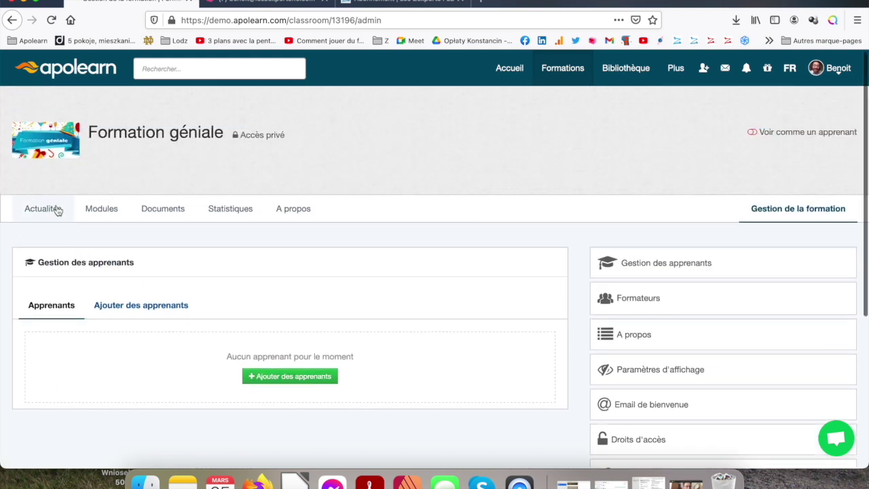
click(95, 215)
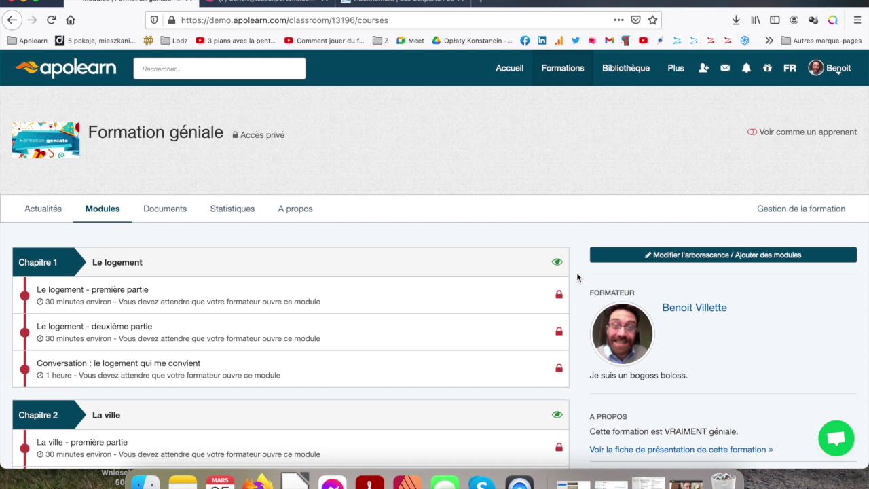
scroll(577, 276, down, 5)
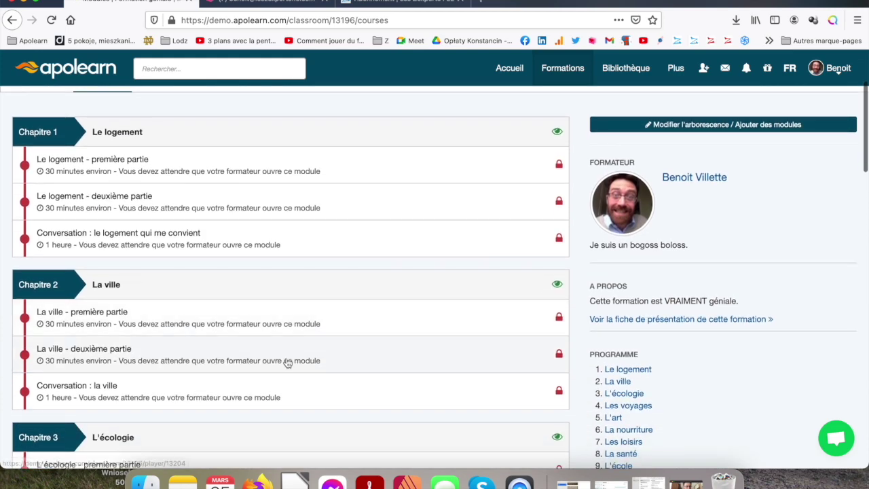
scroll(288, 363, down, 7)
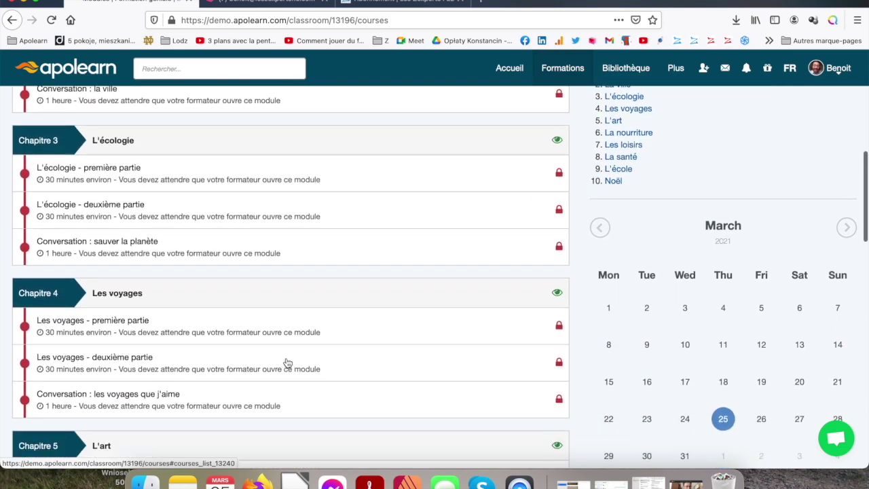
scroll(288, 363, down, 1)
scroll(288, 363, down, 5)
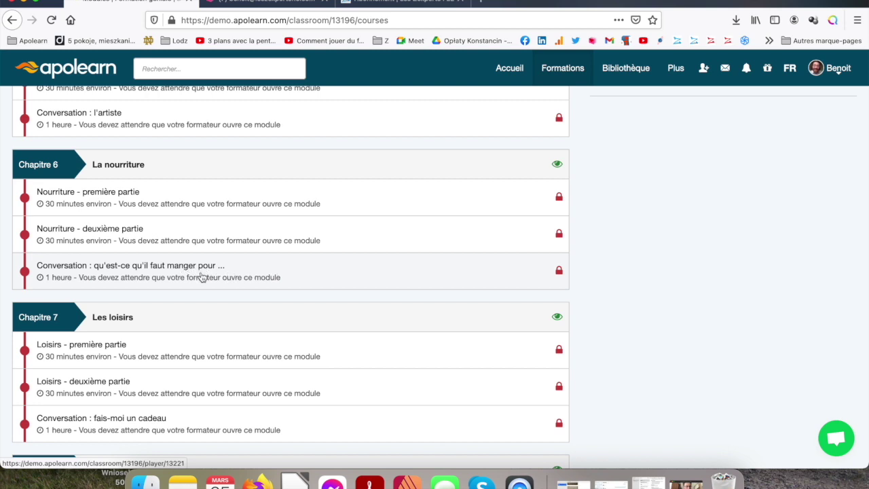
scroll(201, 277, up, 15)
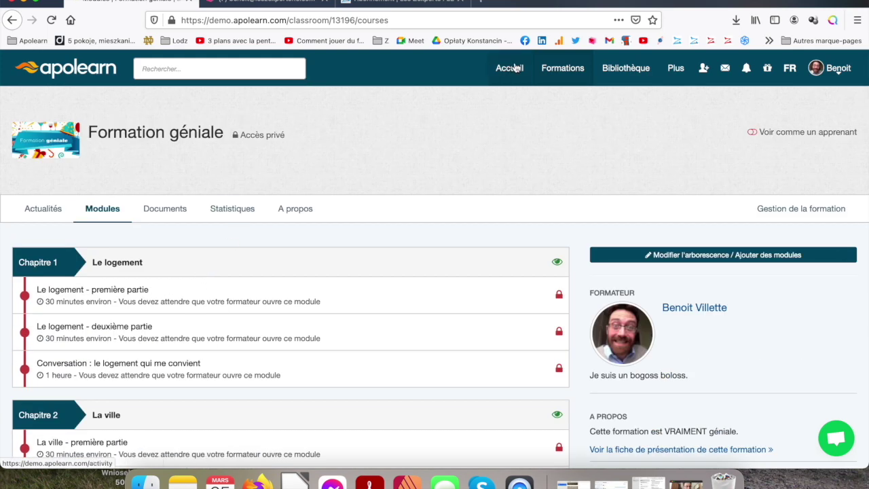
Open the "Boite à outils Nourriture" folder from the "Ressources hybrides pour Apolearn" publisher resources in the library
click(620, 71)
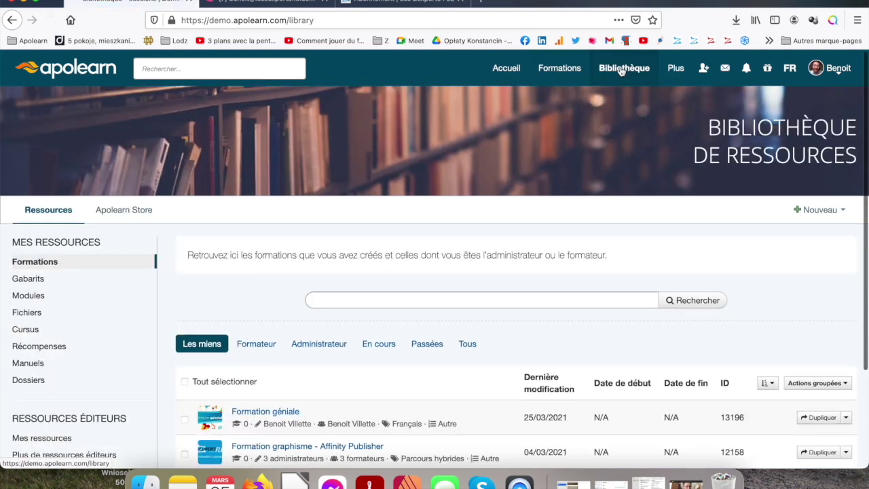
click(57, 440)
scroll(246, 325, down, 2)
click(279, 330)
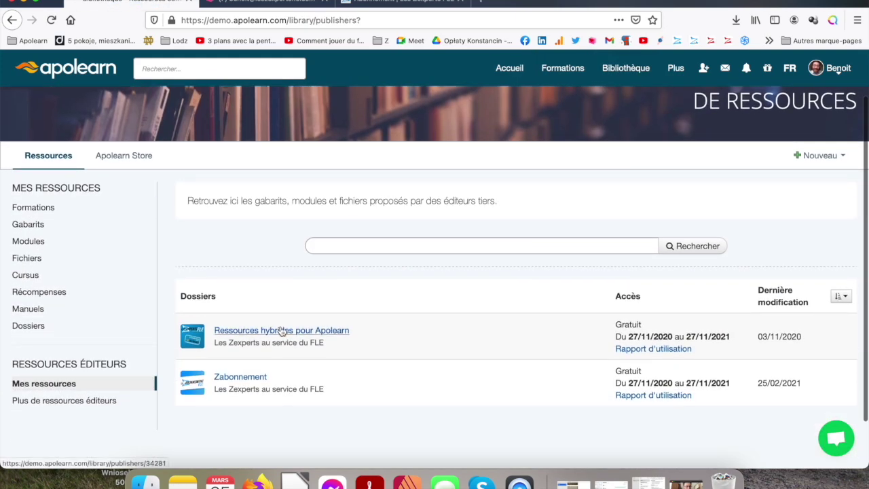
scroll(367, 333, down, 3)
scroll(371, 335, down, 6)
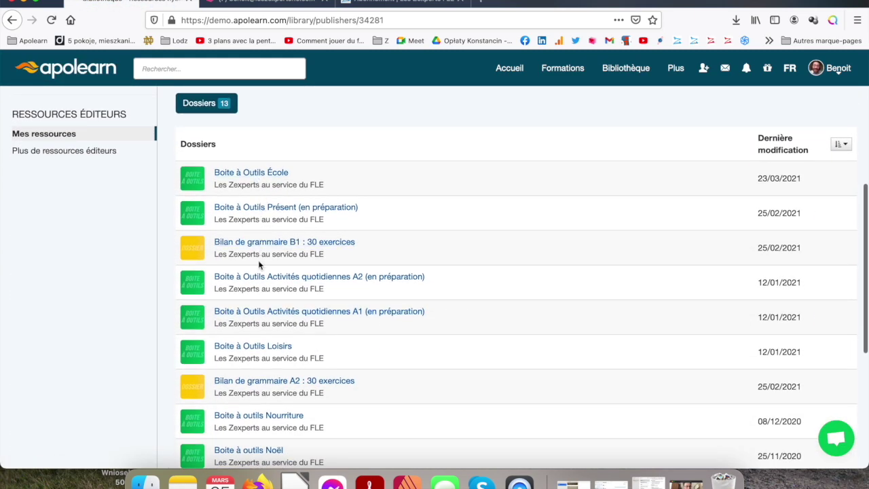
scroll(253, 312, down, 1)
scroll(254, 313, down, 1)
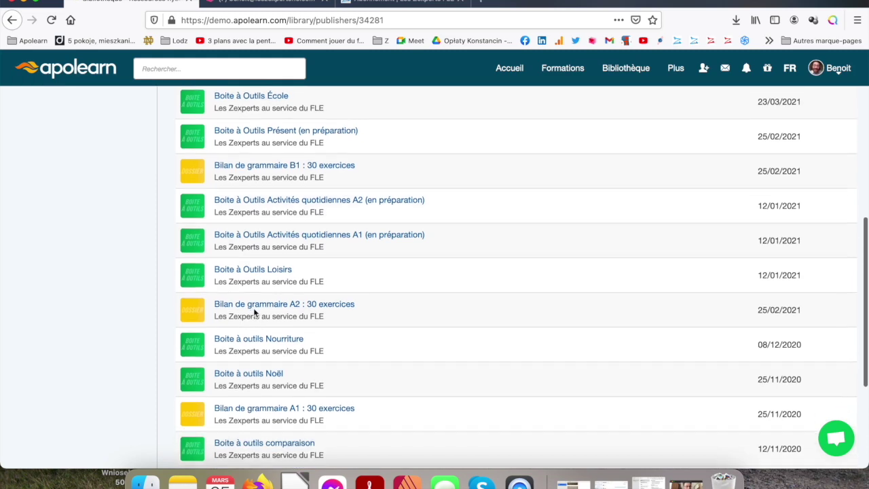
click(260, 335)
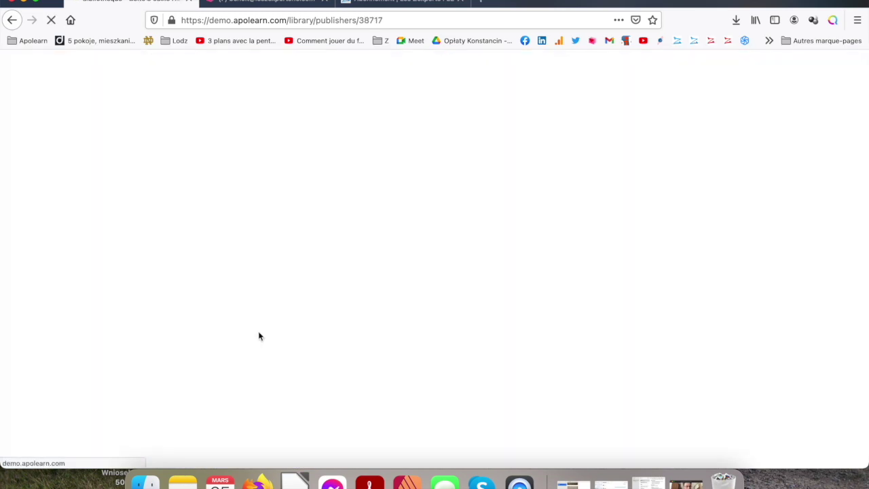
Insert the "C'est quoi ce plat ?" module into the "Formation géniale" training and save
scroll(398, 323, down, 5)
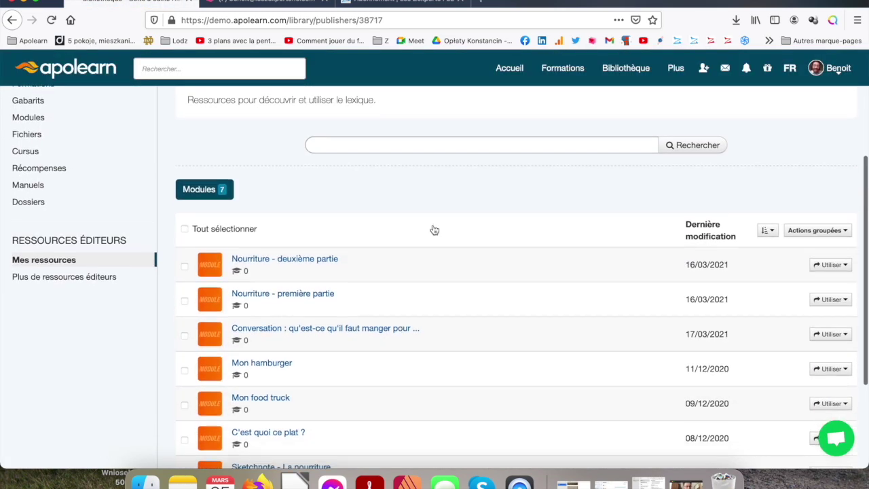
scroll(432, 229, down, 3)
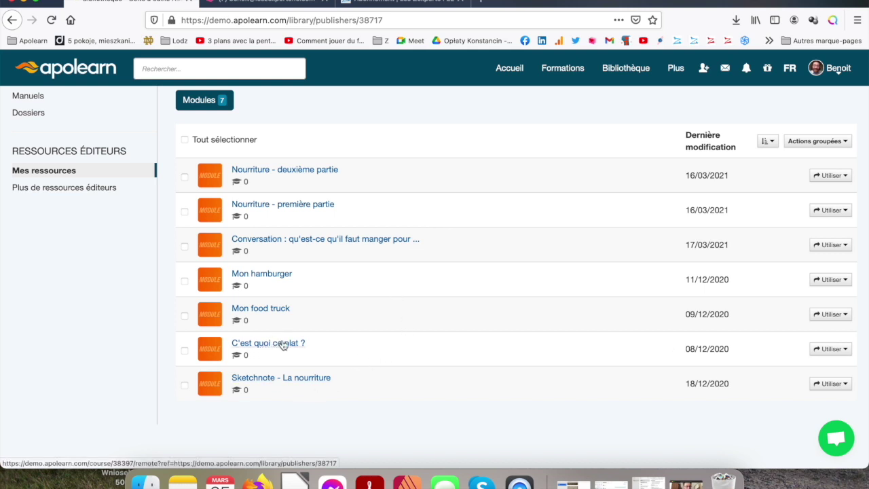
click(845, 350)
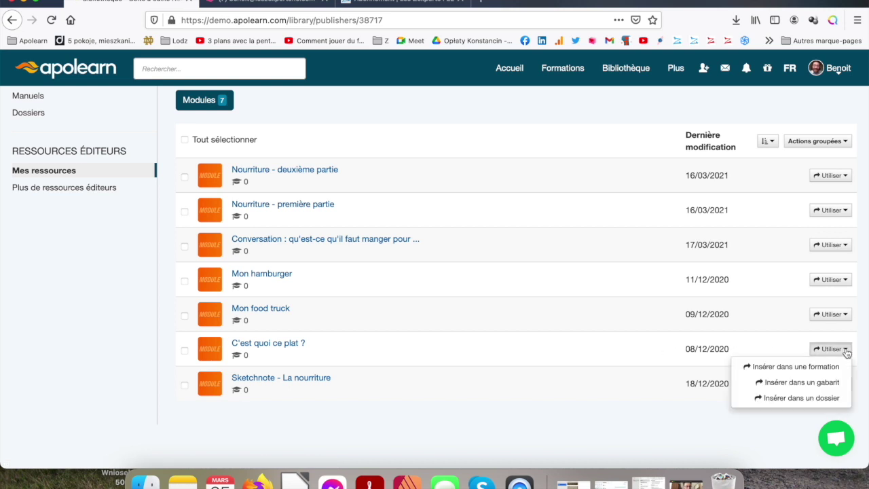
click(813, 367)
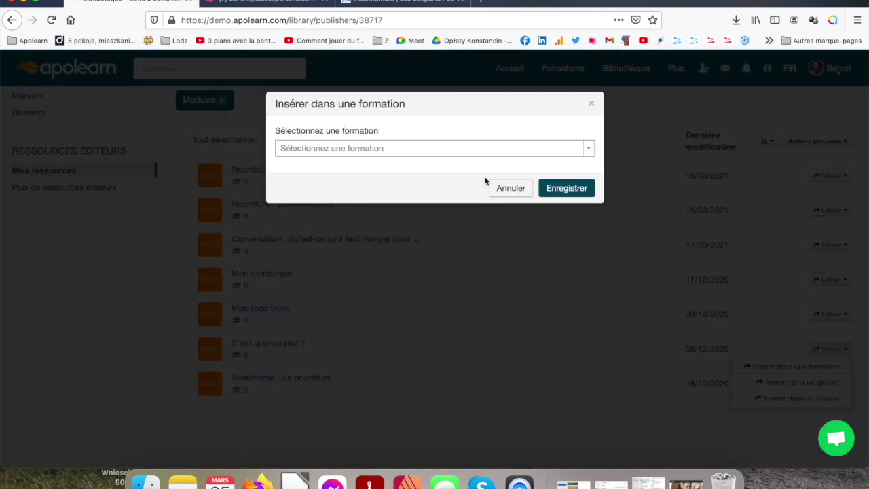
click(495, 148)
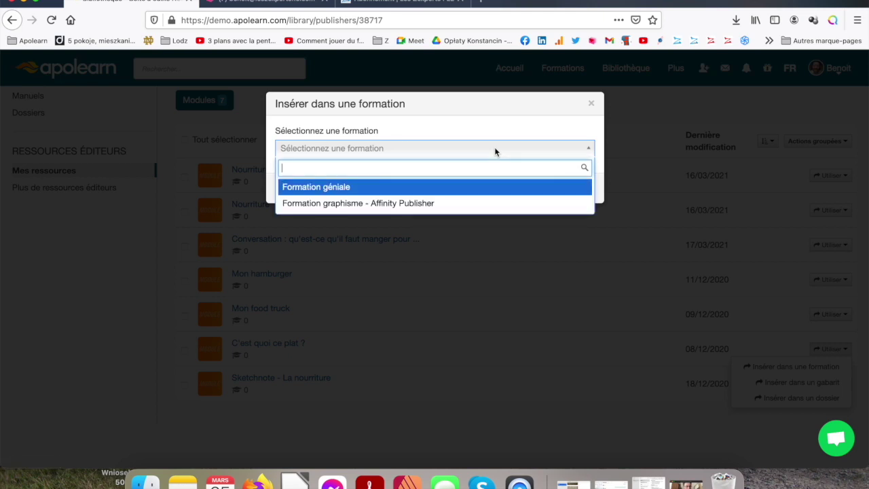
click(375, 188)
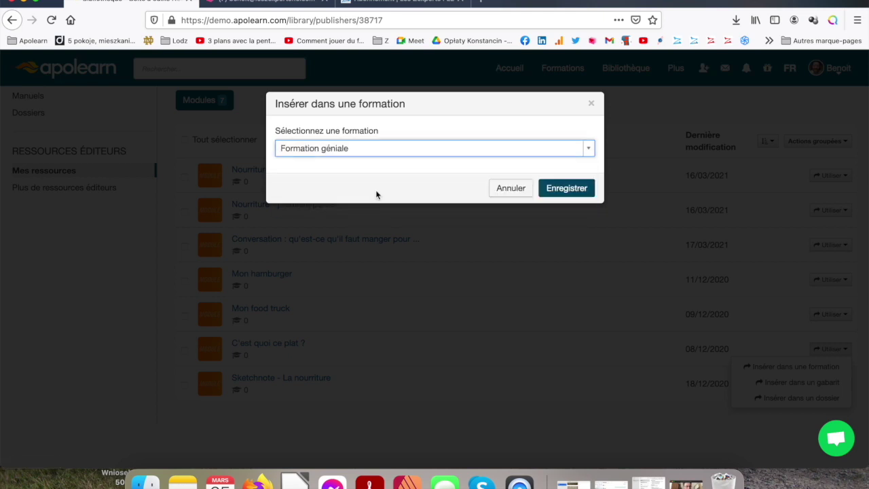
click(566, 189)
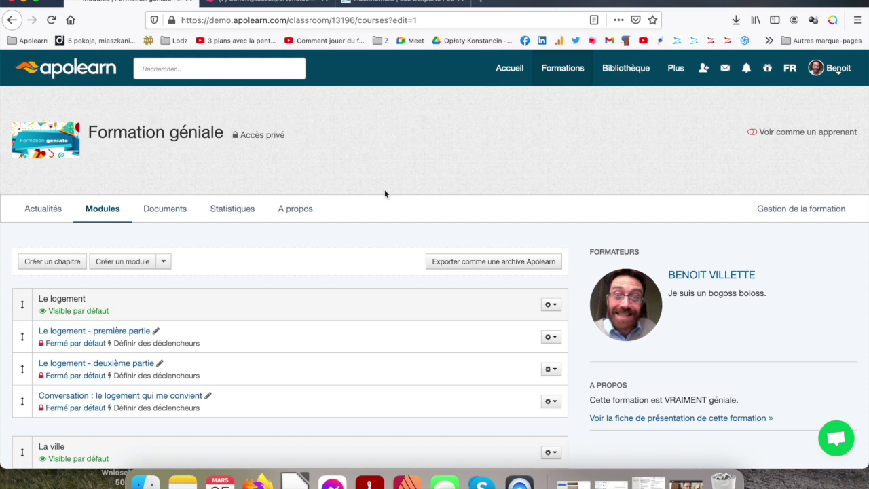
Move the "C'est quoi ce plat ?" module from the end of the list into the "La nourriture" chapter
scroll(384, 193, down, 20)
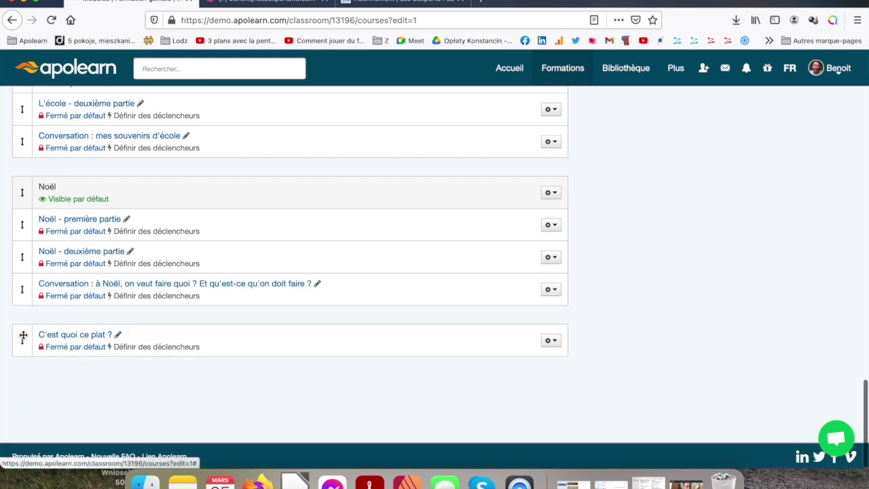
mouse_move(22, 335)
mouse_down()
mouse_move(23, 169)
mouse_move(36, 106)
mouse_move(19, 9)
mouse_move(8, 129)
mouse_move(7, 72)
mouse_move(5, 108)
mouse_move(2, 93)
mouse_move(23, 380)
mouse_move(23, 344)
mouse_up()
scroll(29, 359, down, 10)
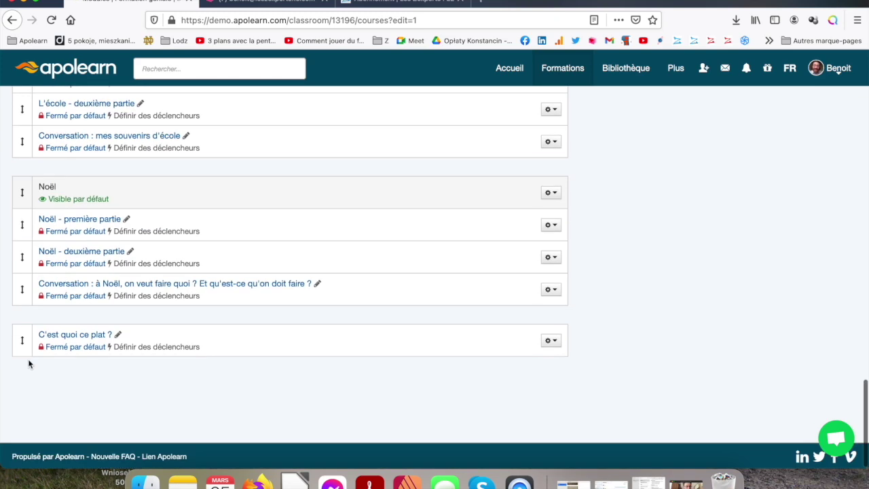
mouse_move(23, 344)
mouse_down()
mouse_move(9, 68)
mouse_move(9, 289)
mouse_move(27, 388)
mouse_move(29, 360)
mouse_move(29, 444)
mouse_move(25, 359)
mouse_up()
scroll(129, 384, down, 4)
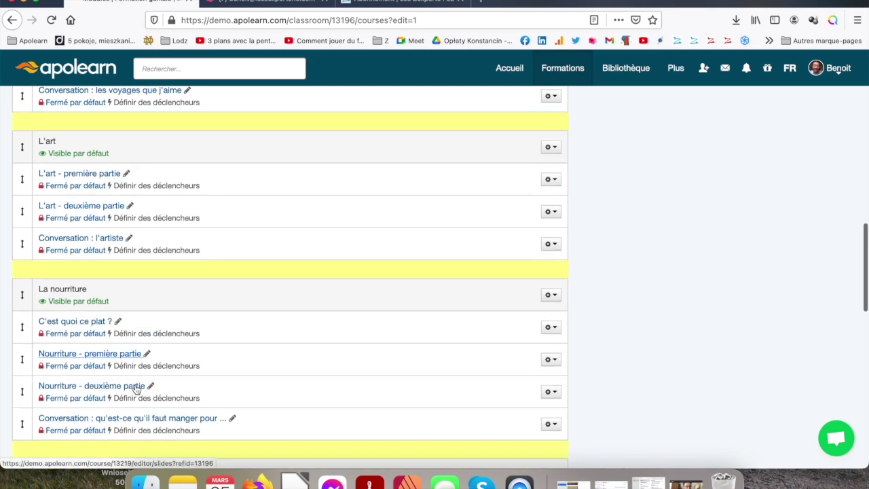
Reorder the "La nourriture" chapter so its two Nourriture parts and the conversation module precede "C'est quoi ce plat ?"
drag(23, 227, 23, 196)
drag(22, 267, 20, 235)
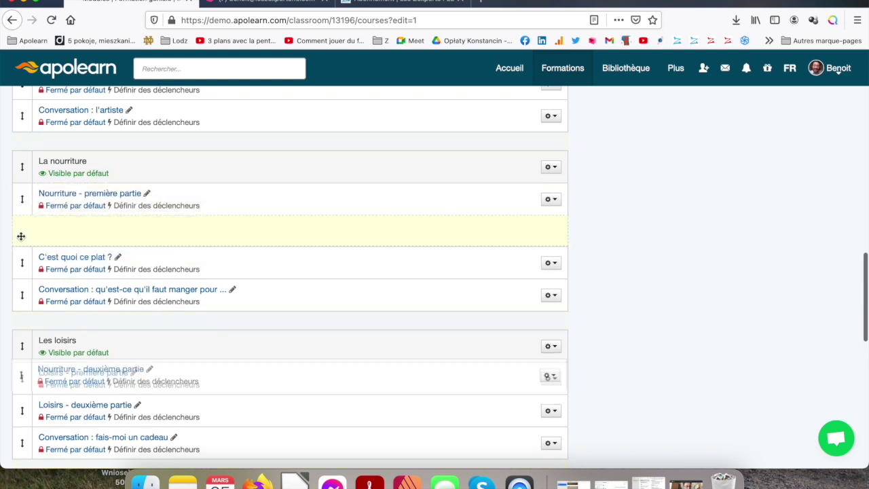
drag(22, 295, 24, 264)
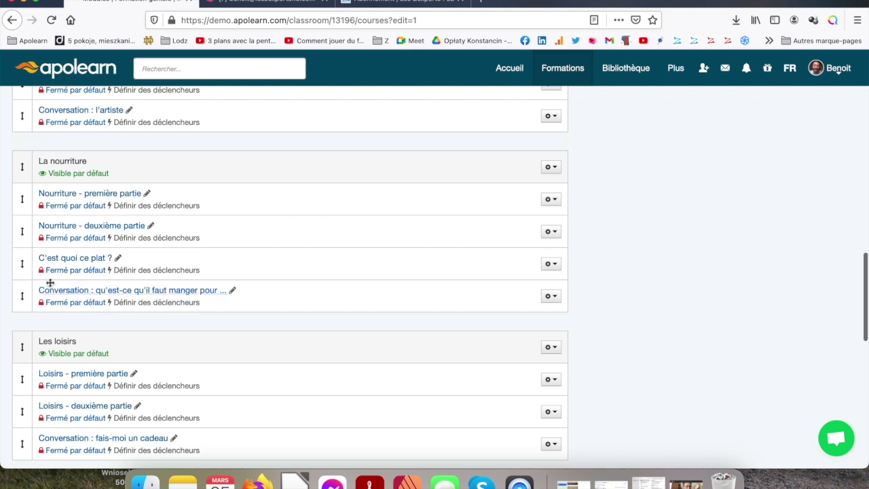
drag(27, 299, 23, 268)
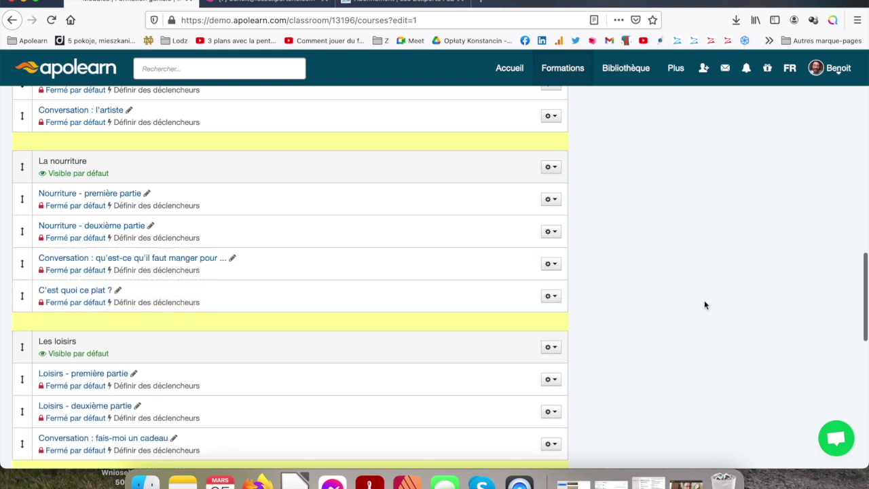
Switch on the learner view and check the module order in the "La nourriture" chapter
scroll(704, 305, up, 10)
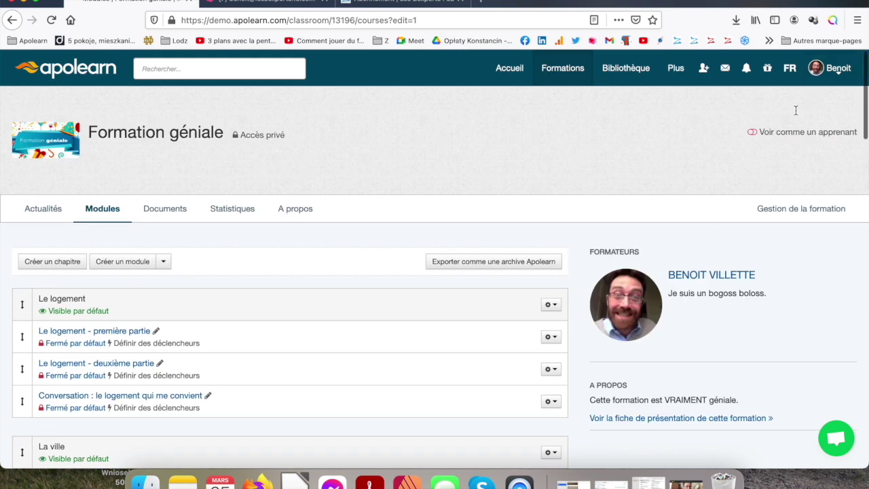
click(790, 133)
scroll(468, 283, down, 6)
scroll(469, 283, down, 8)
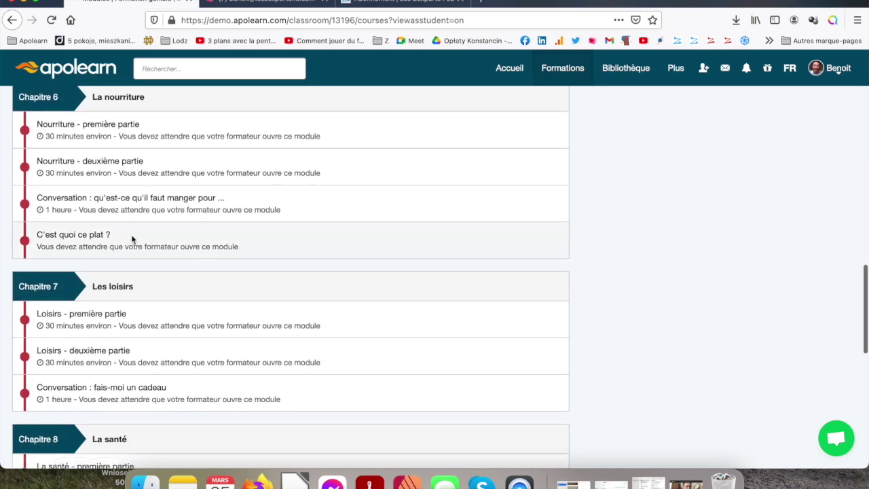
scroll(404, 255, up, 1)
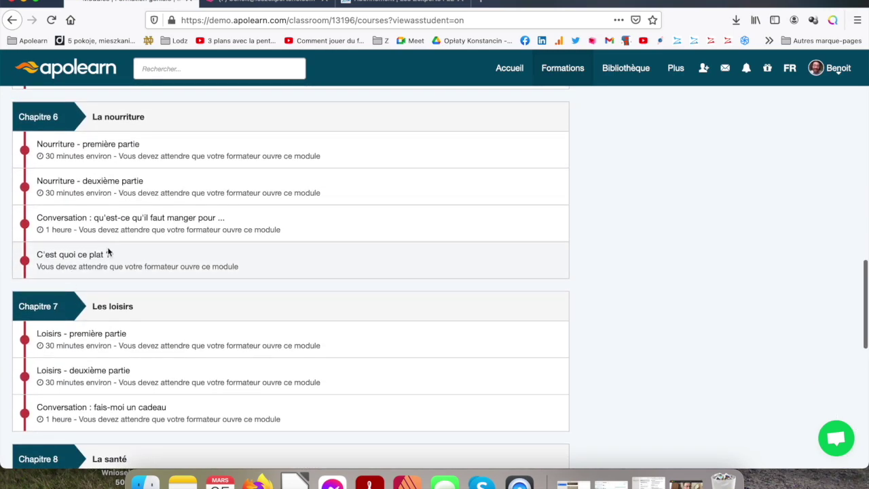
scroll(421, 279, up, 15)
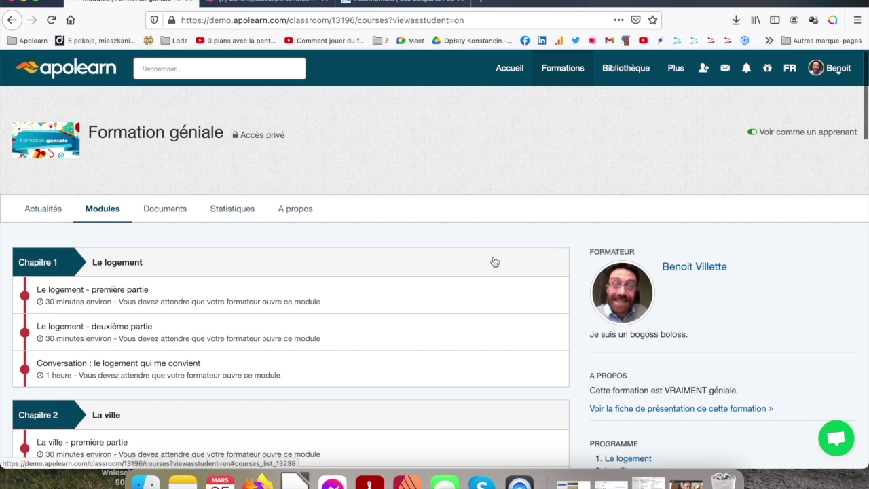